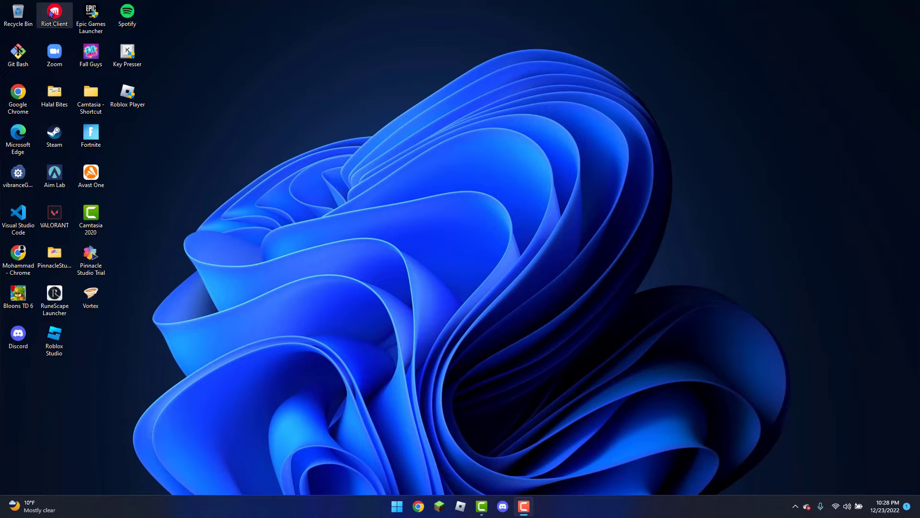
# - Launch Riot Client as administrator from its shortcut menu, then close the sign-in window
pyautogui.rightClick(50, 14)
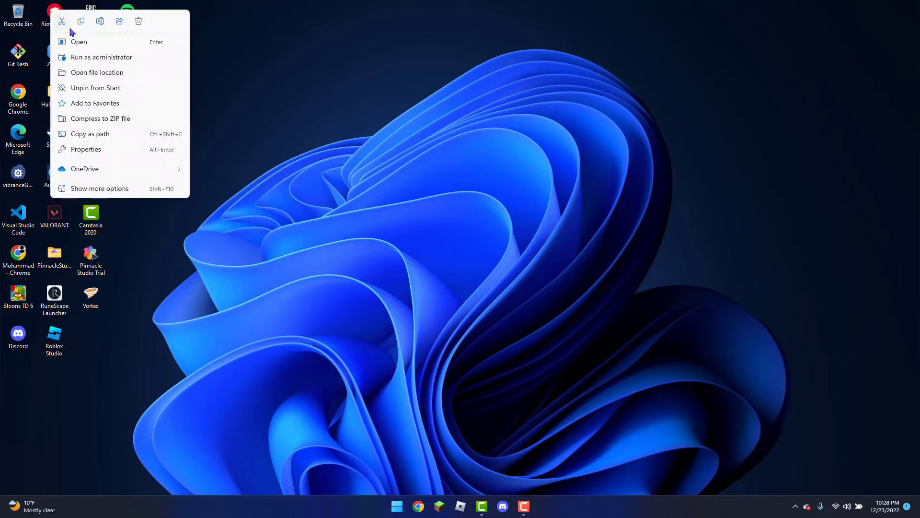
pyautogui.click(98, 58)
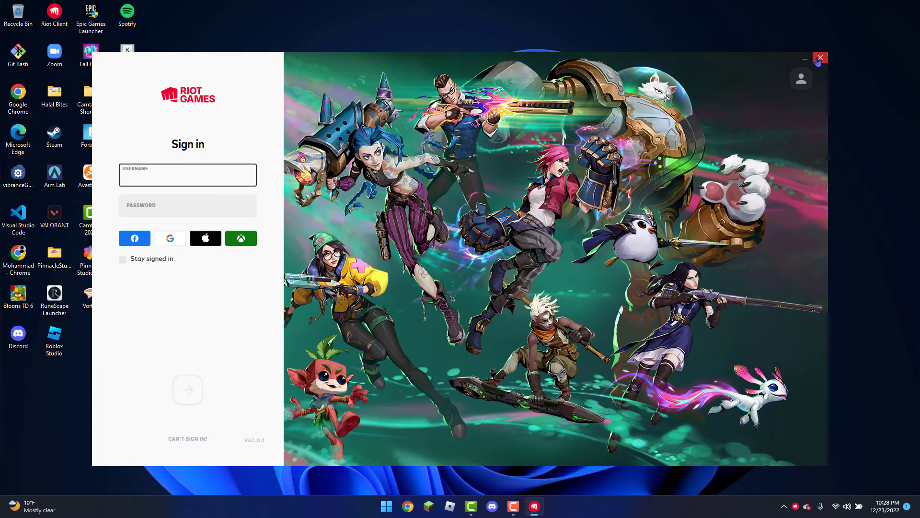
pyautogui.click(821, 58)
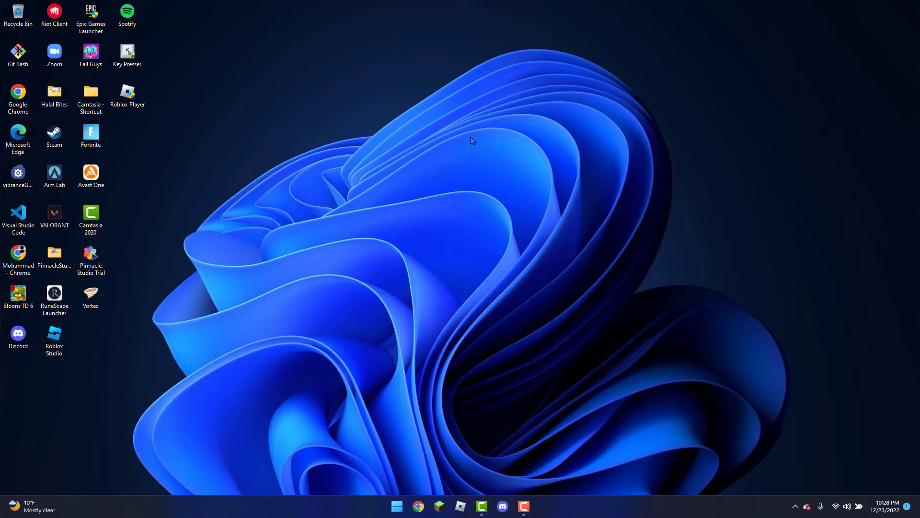
# - Open Task Manager with Ctrl+Shift+Esc, move it aside, review processes, and close it
pyautogui.hotkey('ctrl', 'shift', 'Escape')
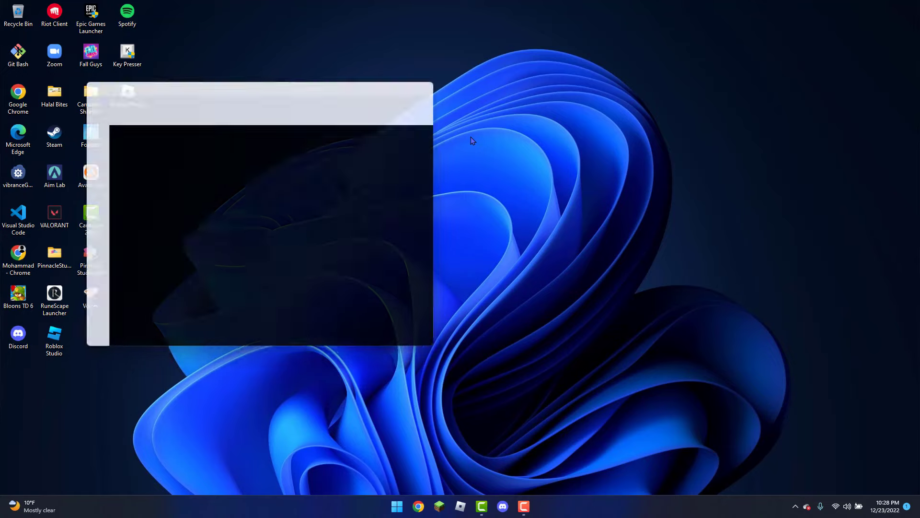
pyautogui.moveTo(260, 97); pyautogui.dragTo(358, 84)
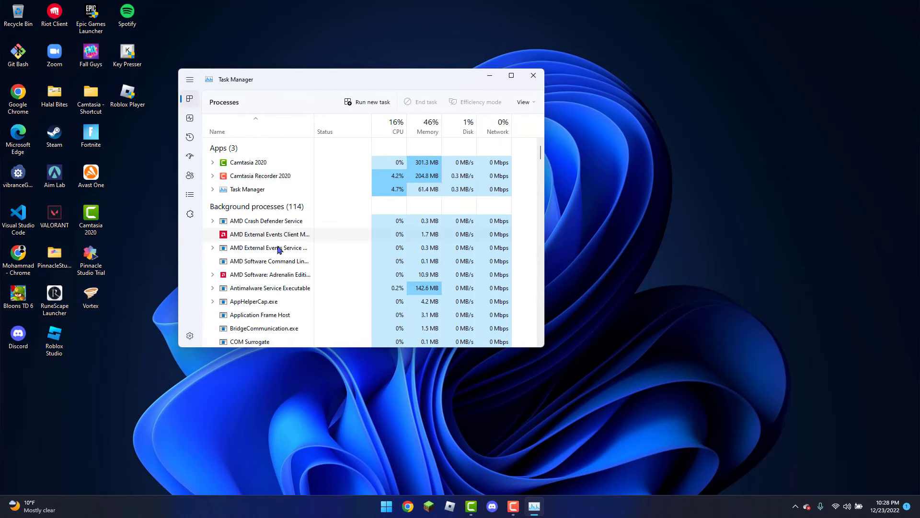
pyautogui.scroll(-1, 290, 286)
pyautogui.scroll(1, 270, 270)
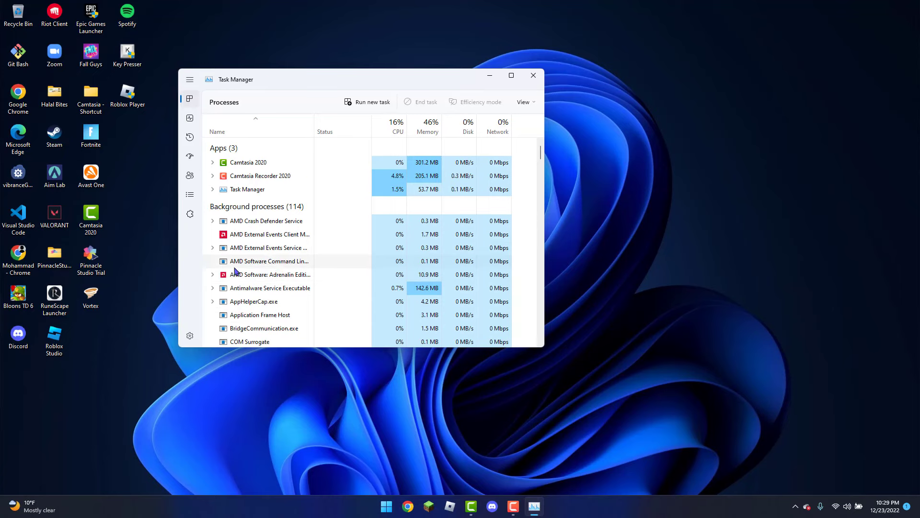
pyautogui.click(533, 75)
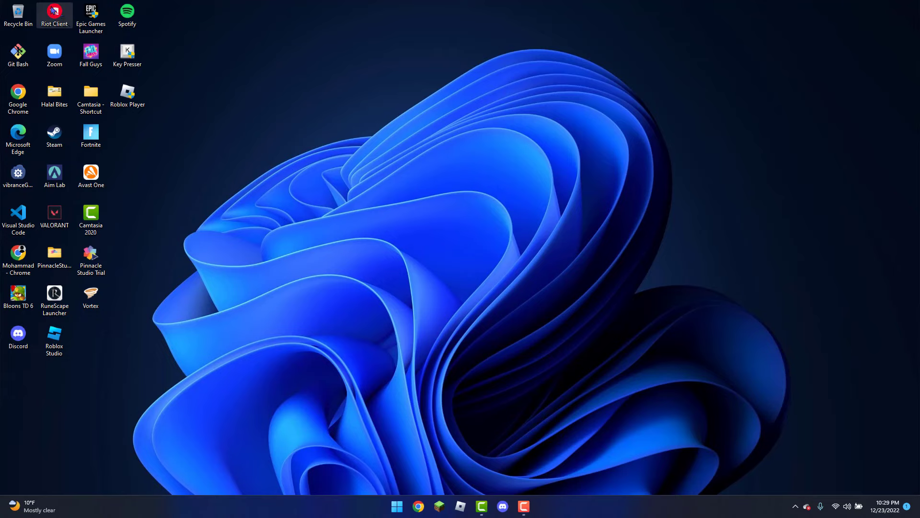
# - Open the Properties window of the Riot Client shortcut
pyautogui.rightClick(52, 9)
pyautogui.click(47, 10)
pyautogui.rightClick(47, 9)
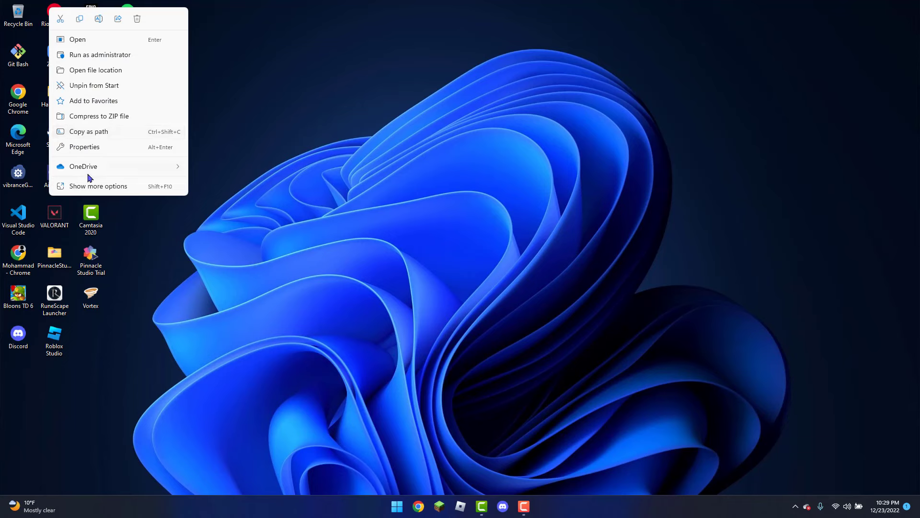
pyautogui.click(86, 148)
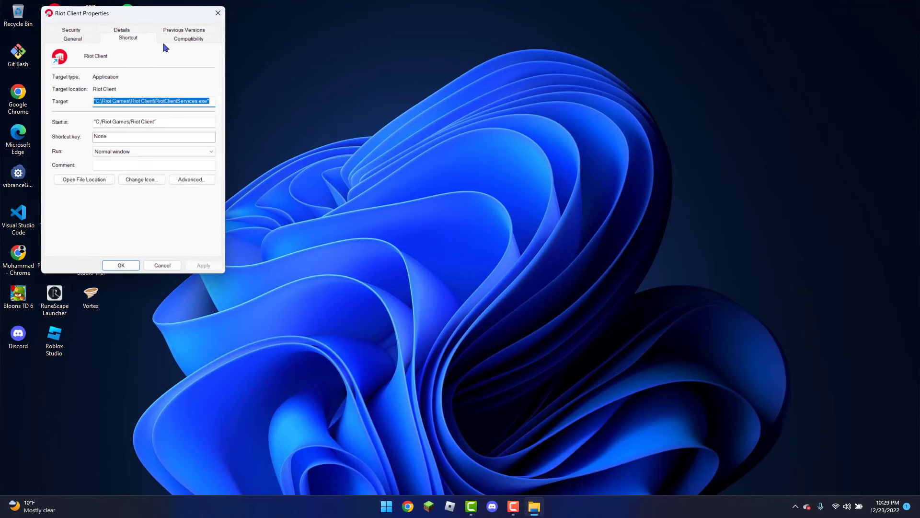
# - On the Compatibility tab, enable Run as administrator and Windows 8 compatibility mode
pyautogui.click(176, 42)
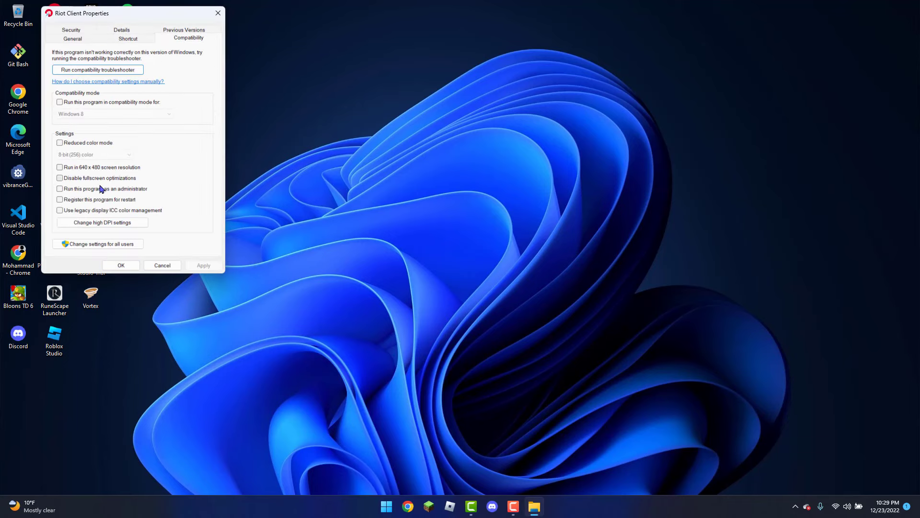
pyautogui.click(91, 188)
pyautogui.click(72, 103)
pyautogui.click(104, 115)
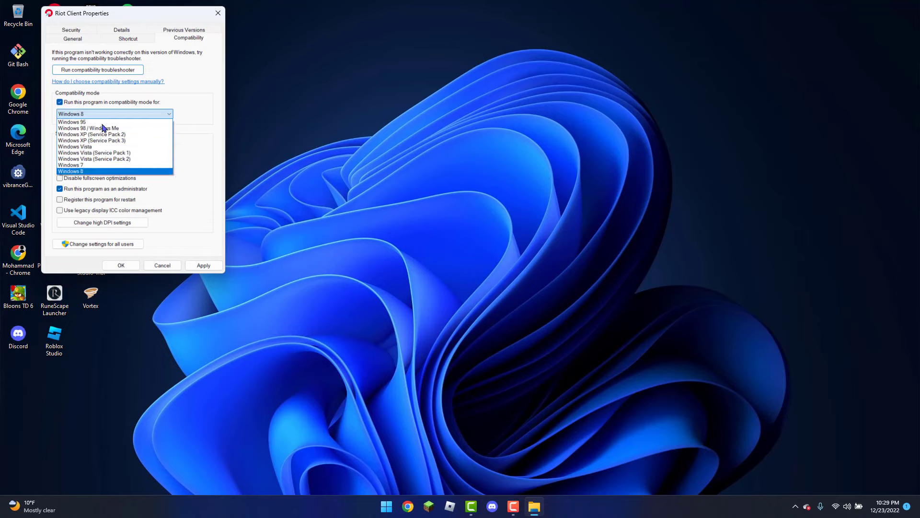
pyautogui.click(87, 173)
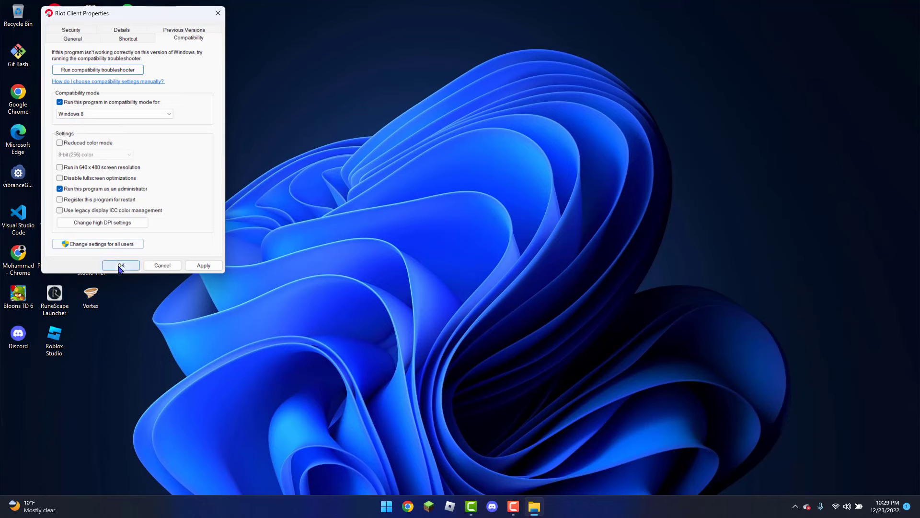
pyautogui.click(218, 14)
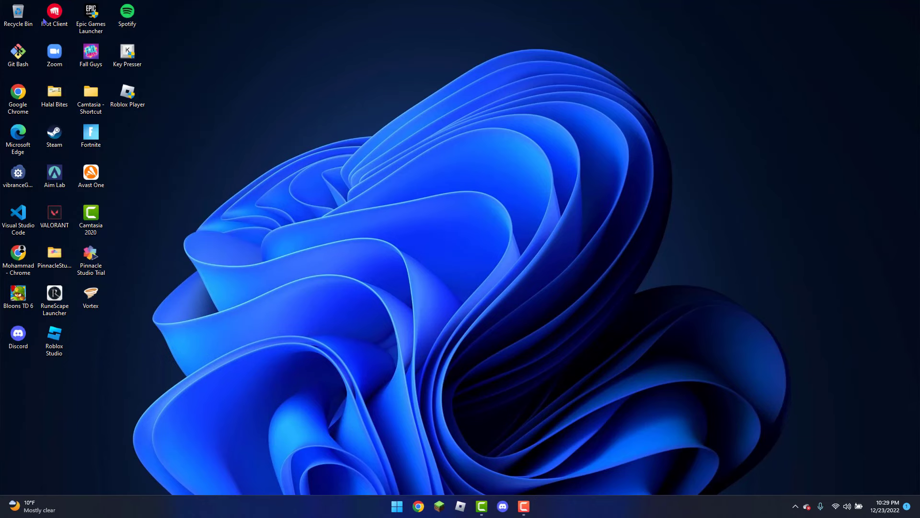